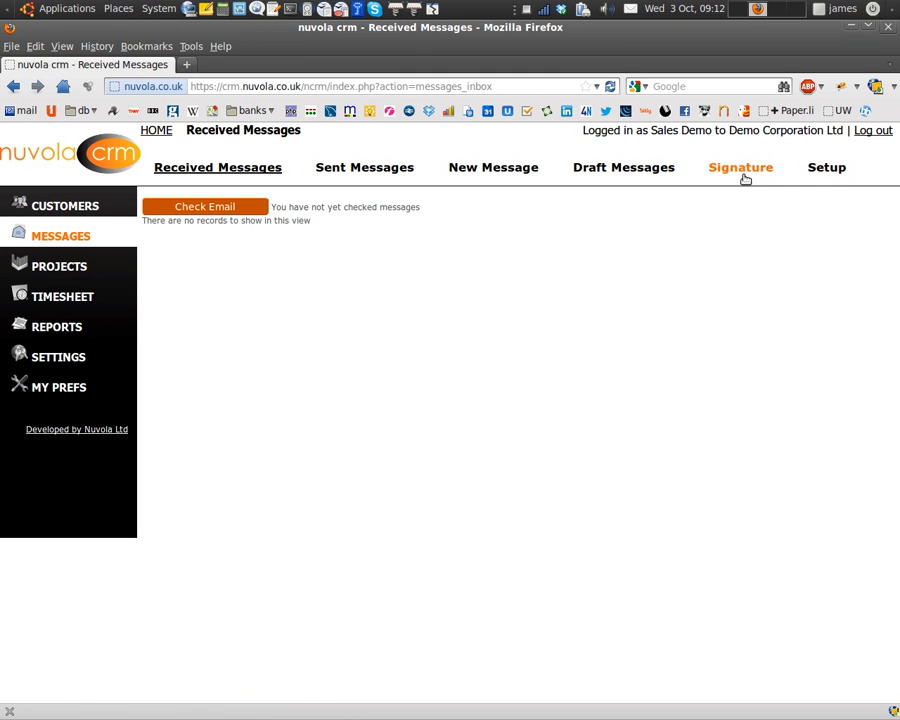
# Open the mailbox setup page for messages
pyautogui.click(827, 174)
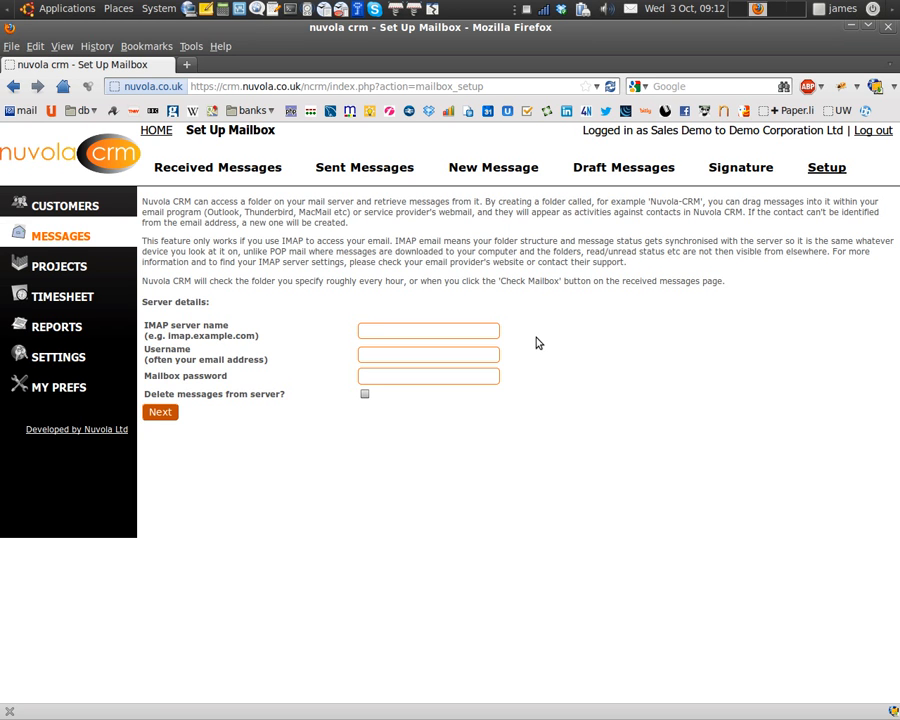
# Switch to Thunderbird and view the "Your proposal" message in the ncrm folder
pyautogui.moveTo(6, 352)
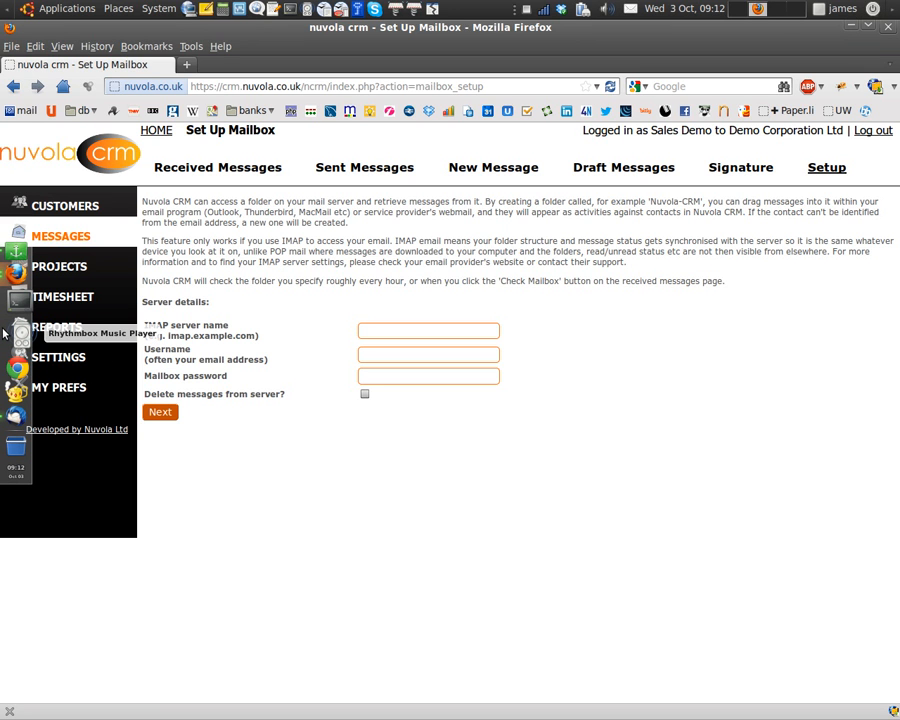
pyautogui.click(15, 402)
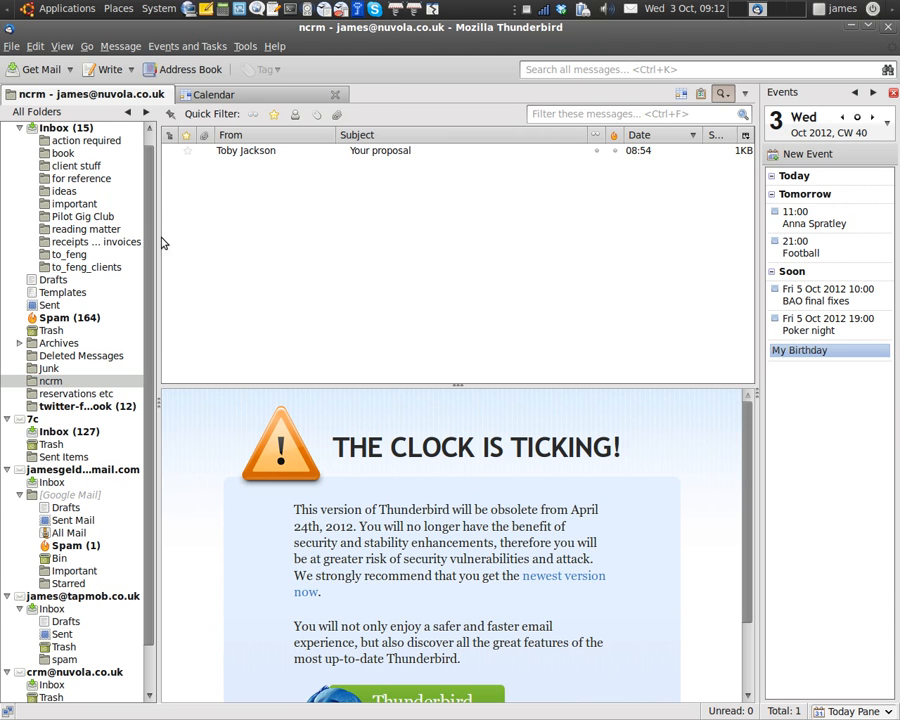
pyautogui.moveTo(153, 190); pyautogui.dragTo(152, 175)
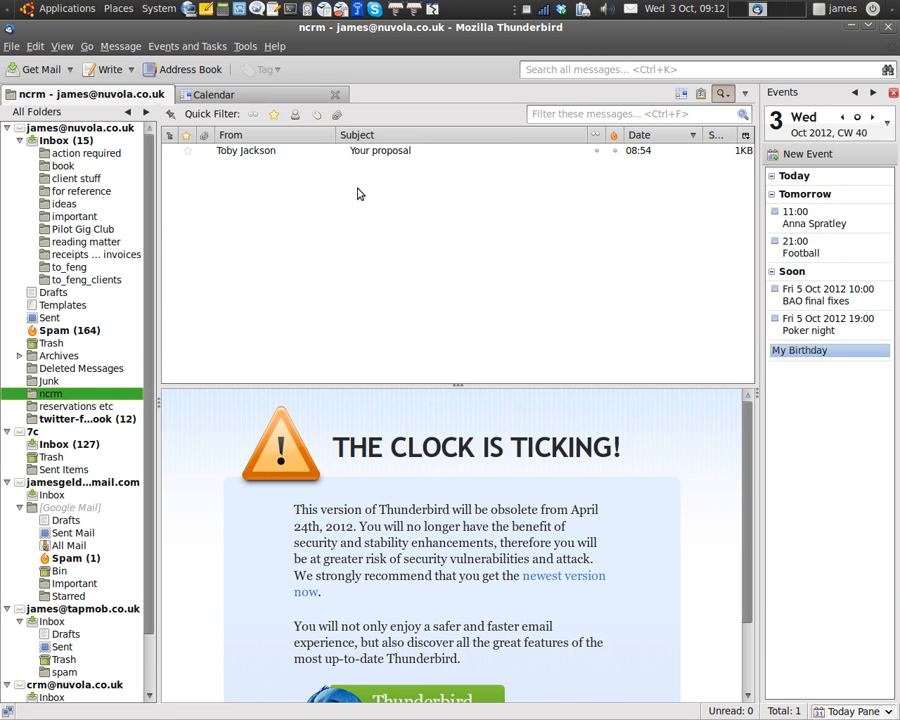
pyautogui.click(392, 153)
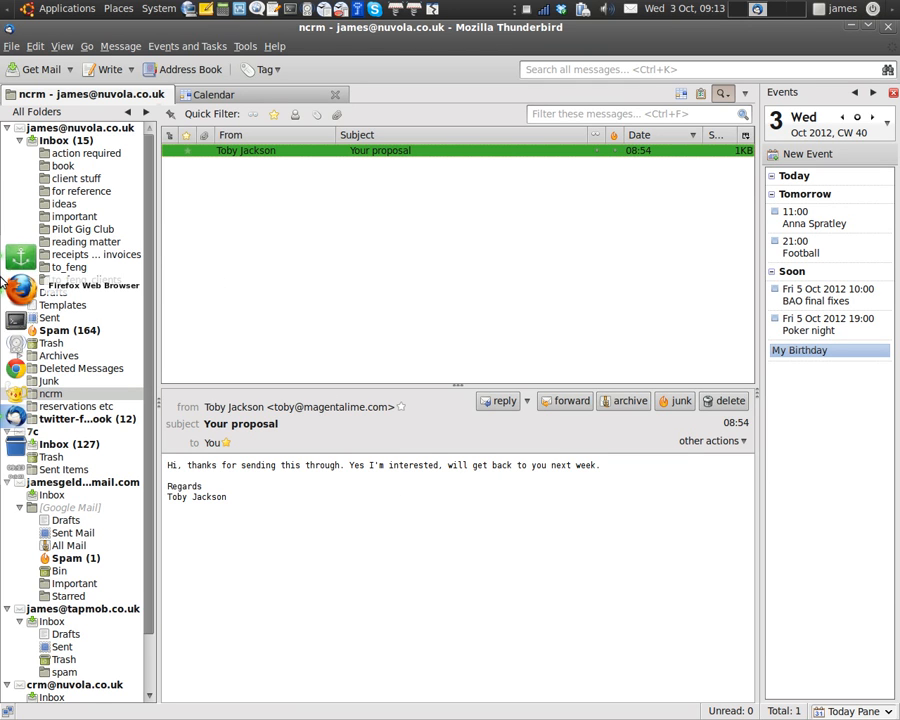
# Return to Firefox and submit the mailbox server details: IMAP server imap.1and1.co.uk, the email address as username, and the mailbox password
pyautogui.click(17, 290)
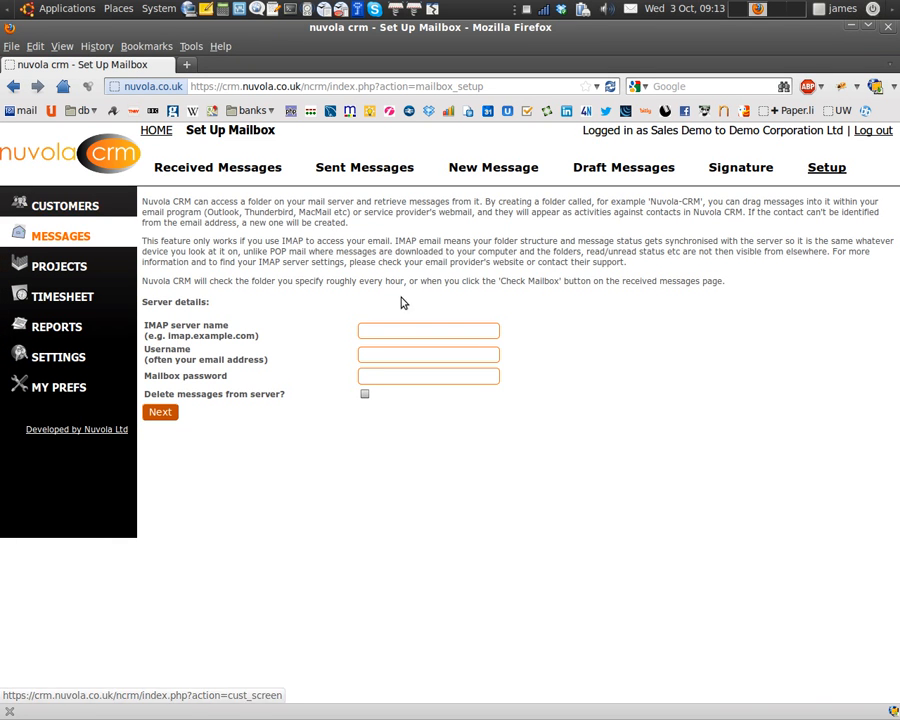
pyautogui.click(410, 330)
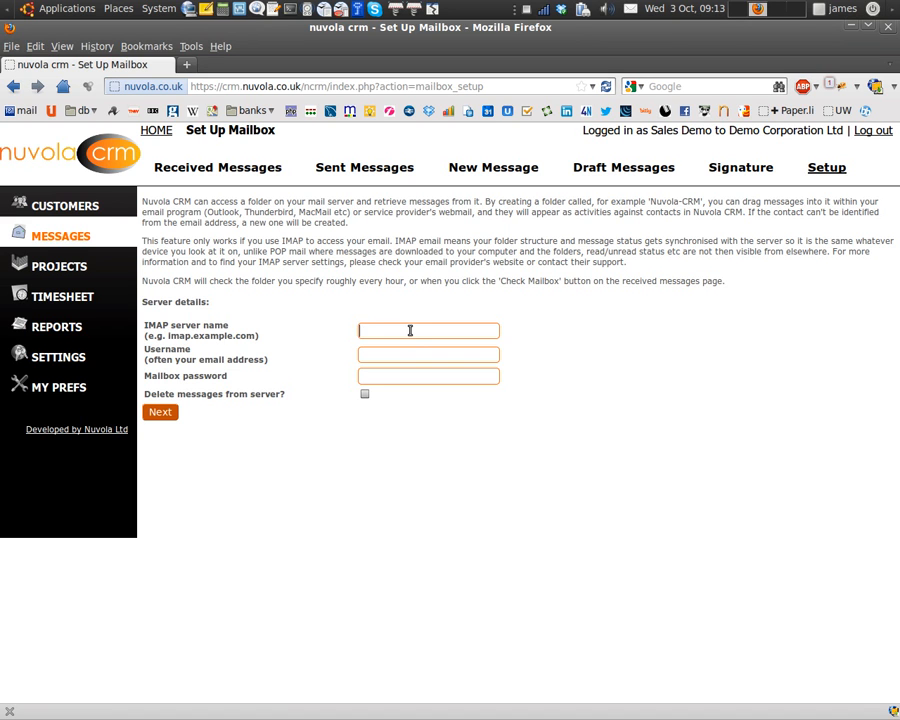
pyautogui.write('imap')
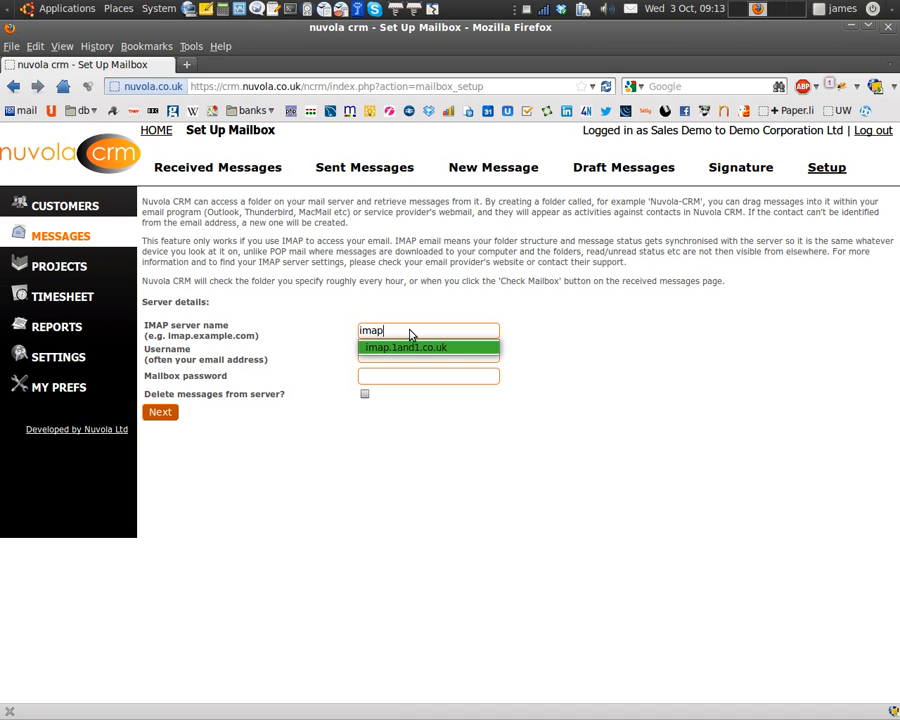
pyautogui.press('Tab')
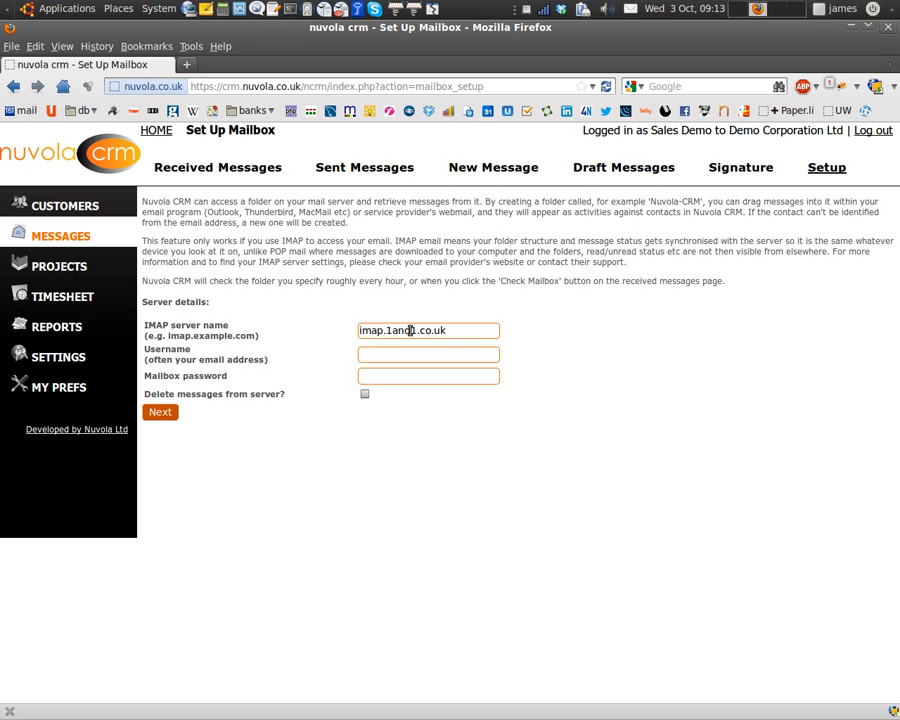
pyautogui.write('james')
pyautogui.press('Down')
pyautogui.press('Tab')
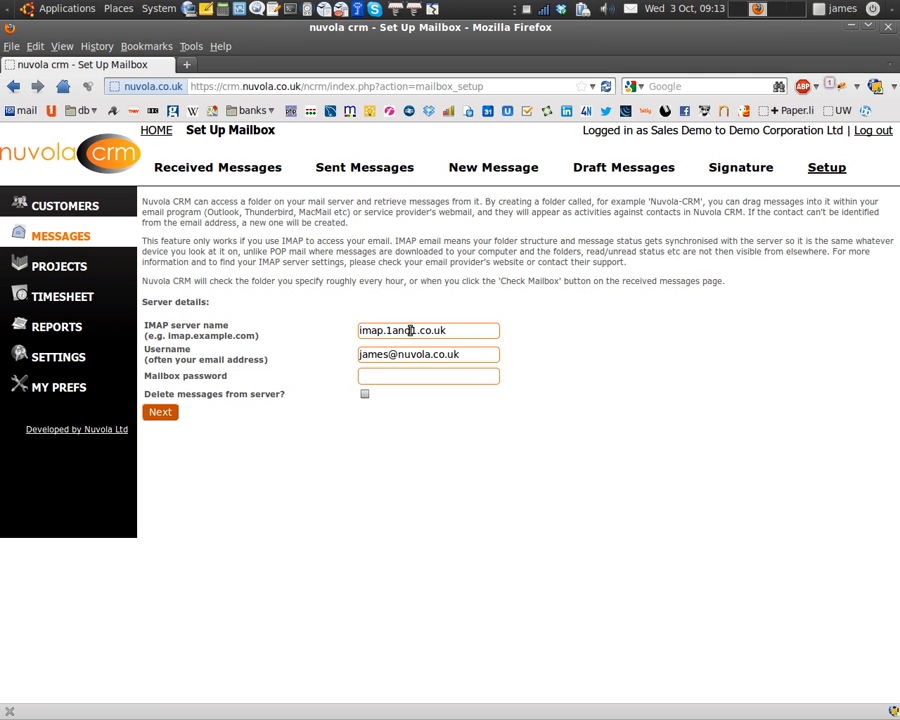
pyautogui.write('●●●●●●●●')
pyautogui.click(170, 415)
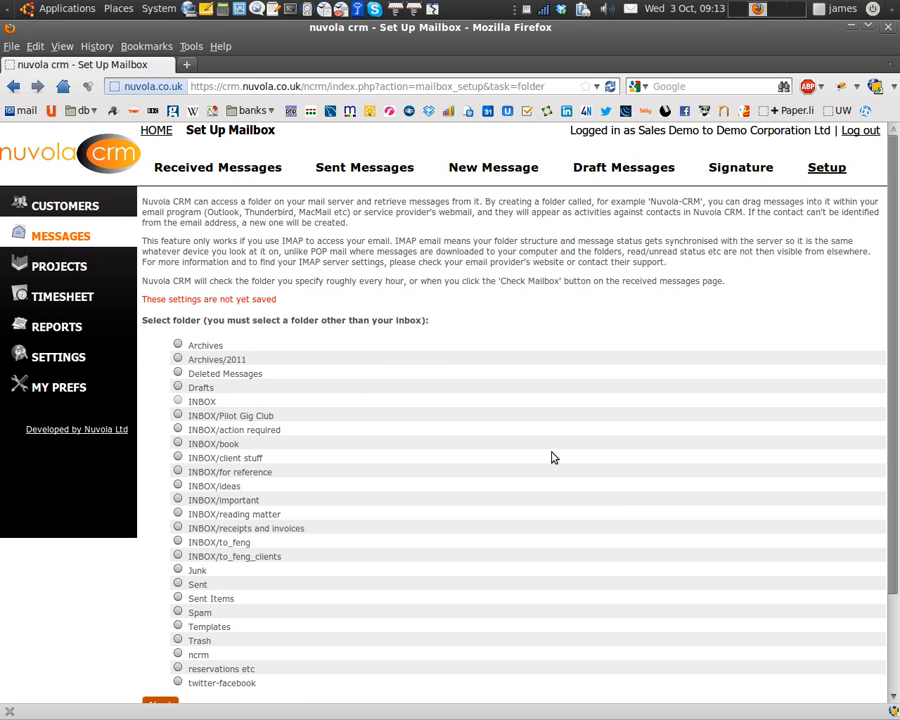
# Select ncrm as the mail folder to retrieve messages from and save the mailbox setup
pyautogui.scroll(-1, 367, 426)
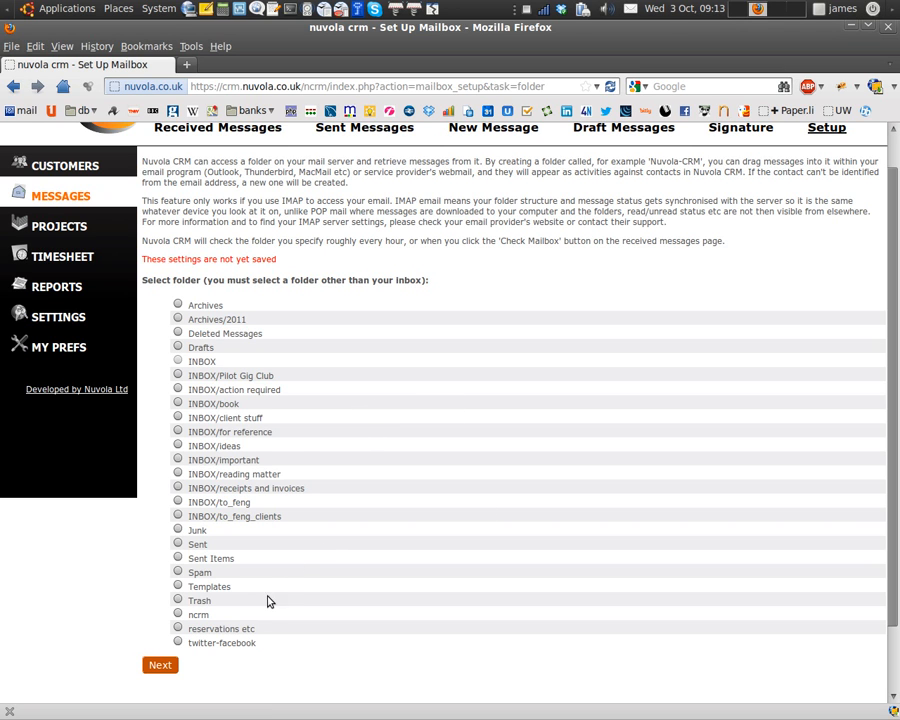
pyautogui.click(177, 615)
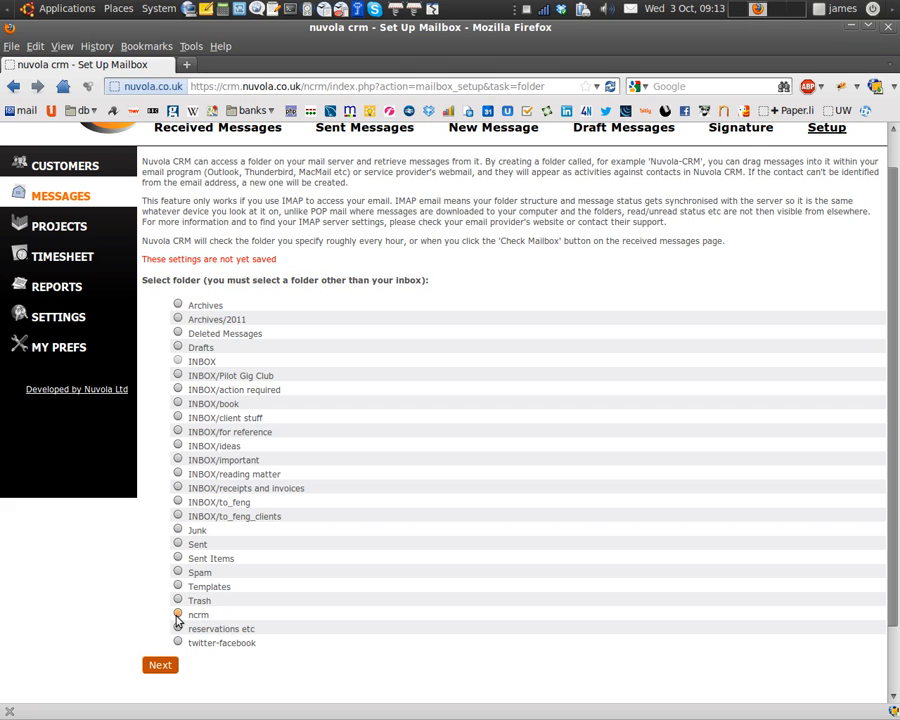
pyautogui.click(157, 664)
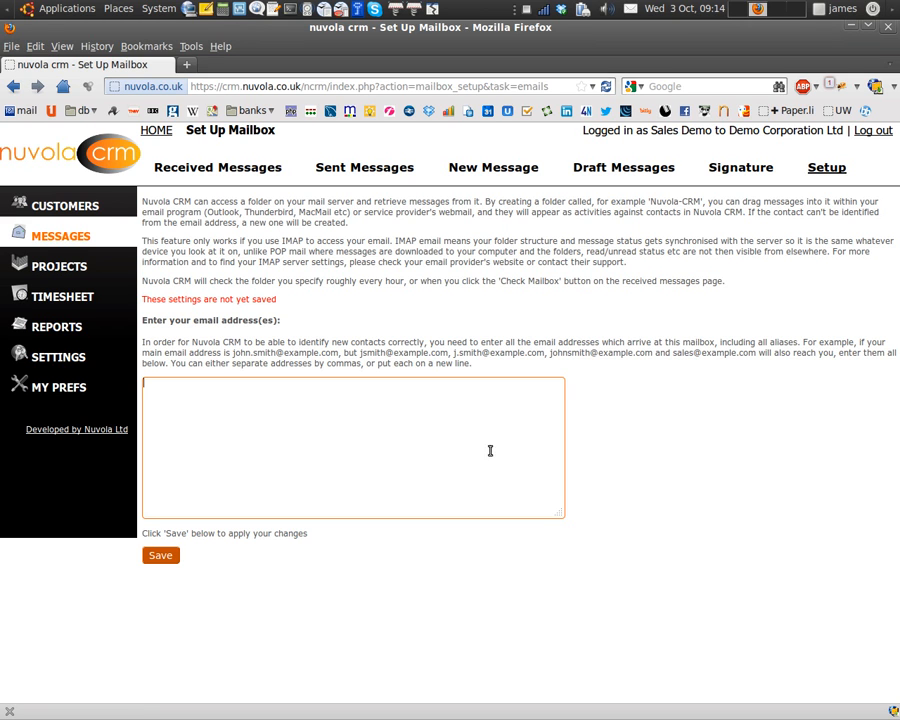
pyautogui.click(174, 560)
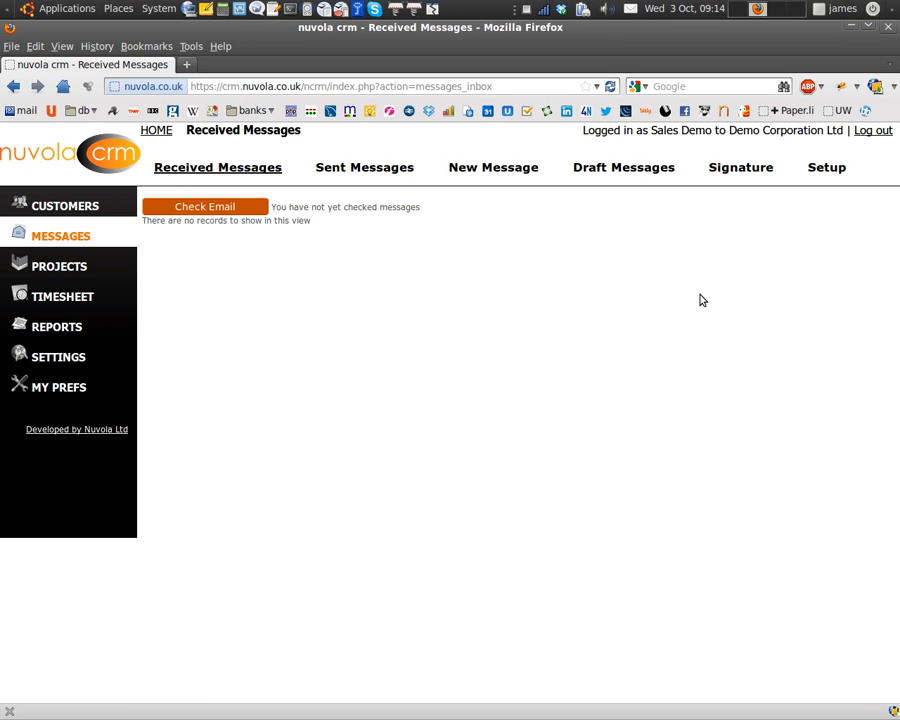
# Check the mailbox for new email and open the received "Your proposal" message
pyautogui.click(224, 210)
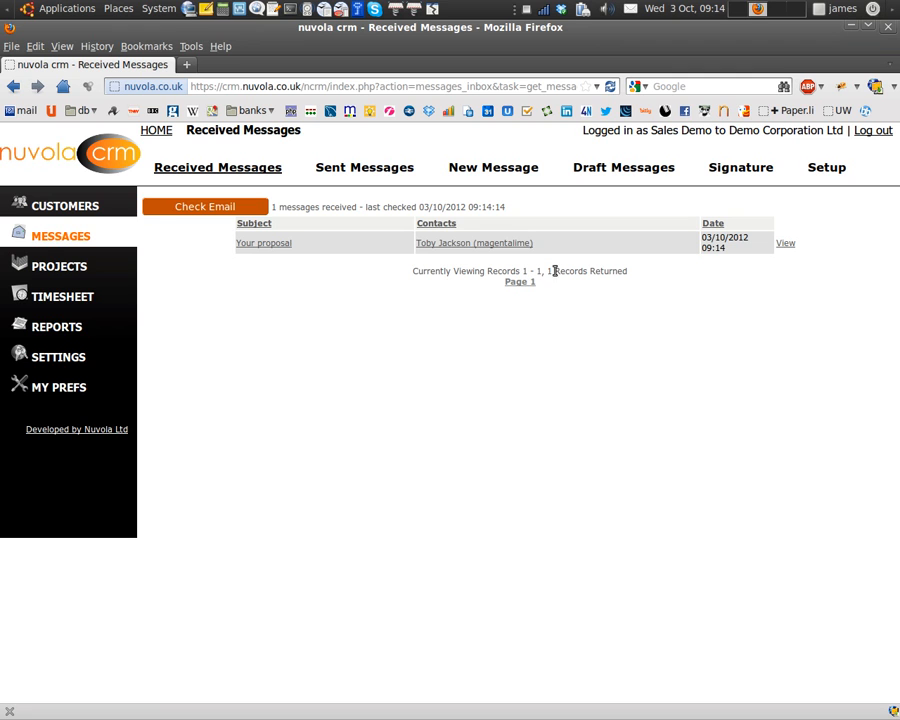
pyautogui.click(785, 243)
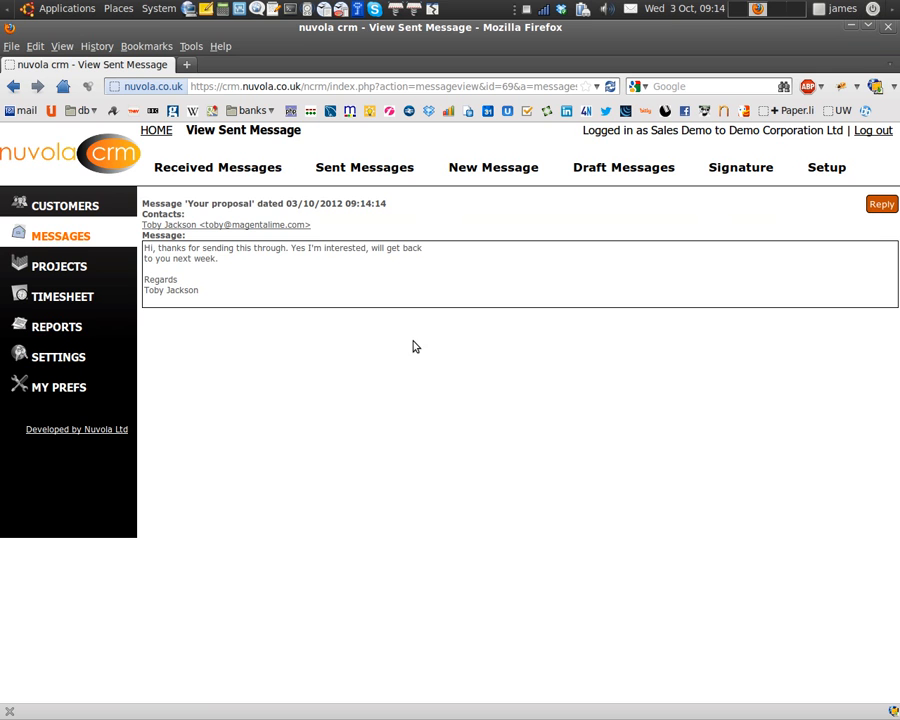
# Open the company record of the message's sender, rename the company as "Magenta Lime" and save it
pyautogui.click(224, 229)
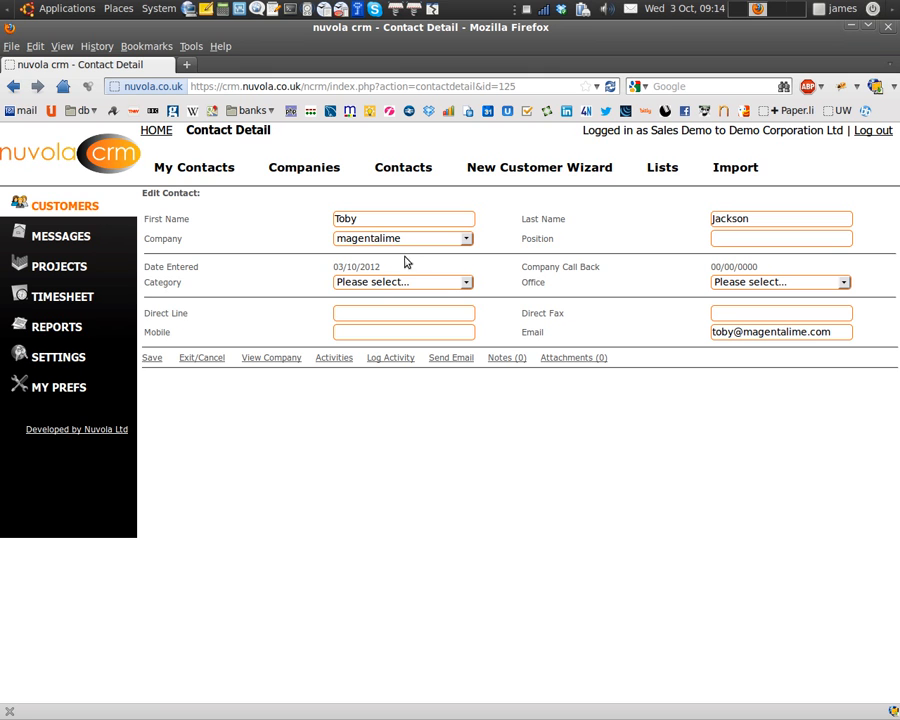
pyautogui.click(292, 360)
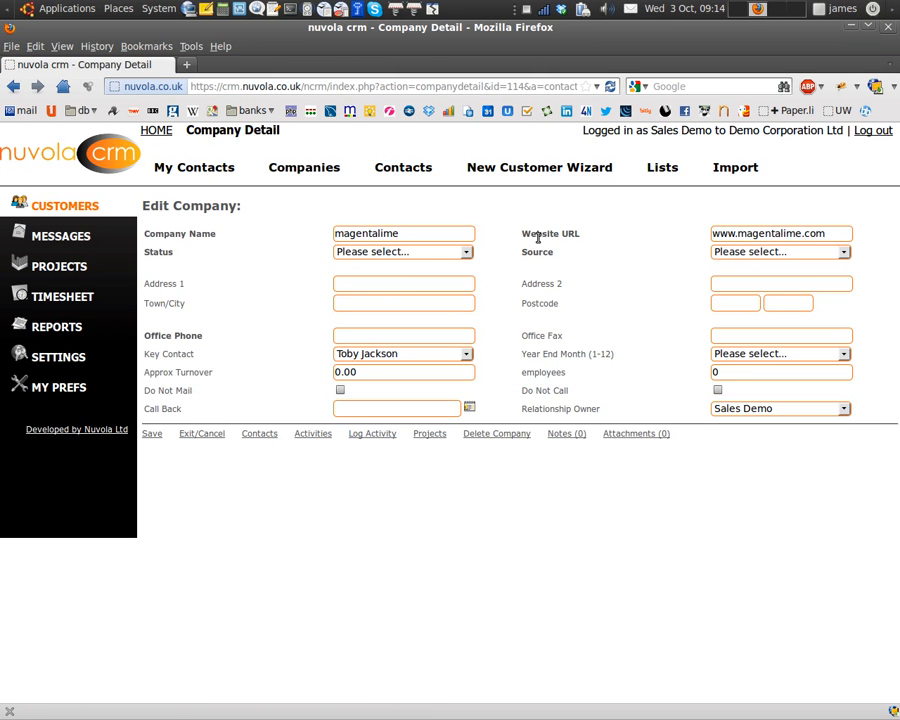
pyautogui.click(341, 234)
pyautogui.press('BackSpace')
pyautogui.write('M')
pyautogui.press('Right')
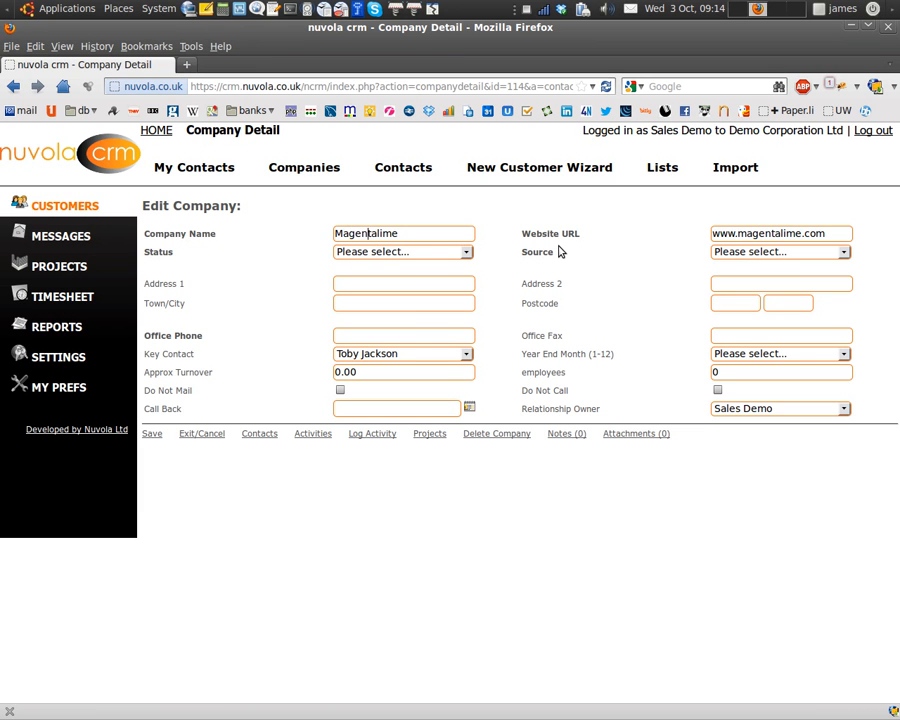
pyautogui.press('Delete')
pyautogui.write('L')
pyautogui.click(150, 434)
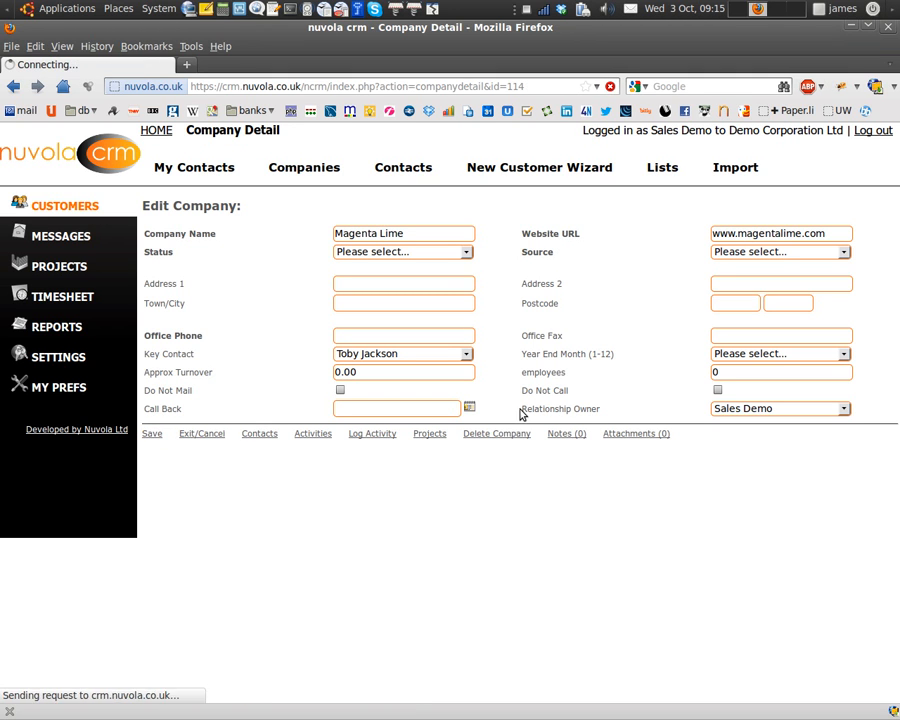
# Review the activities and contacts recorded for the Magenta Lime company
pyautogui.click(316, 435)
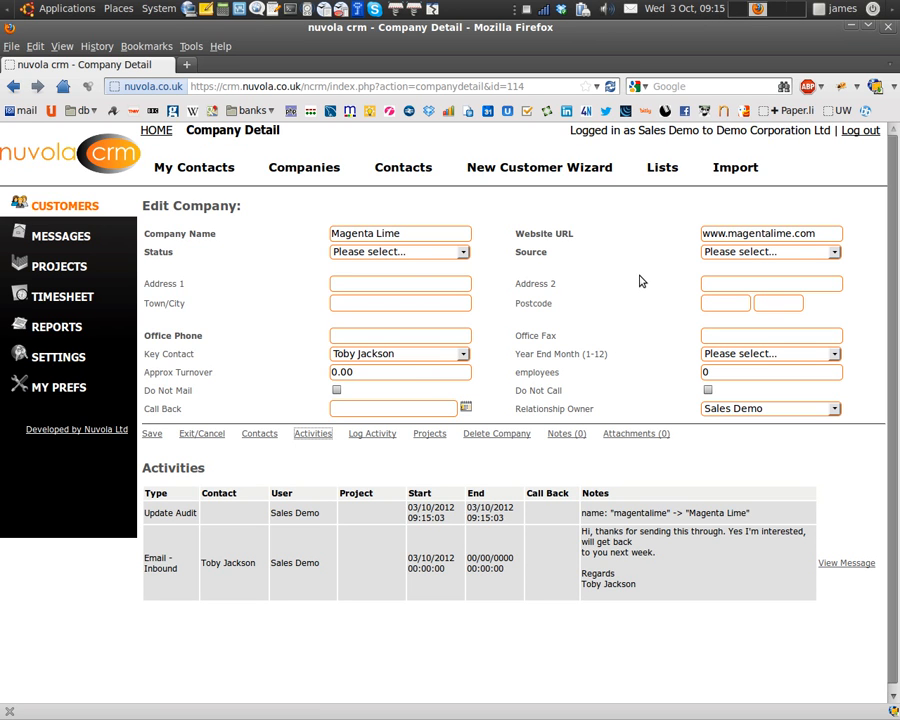
pyautogui.click(252, 440)
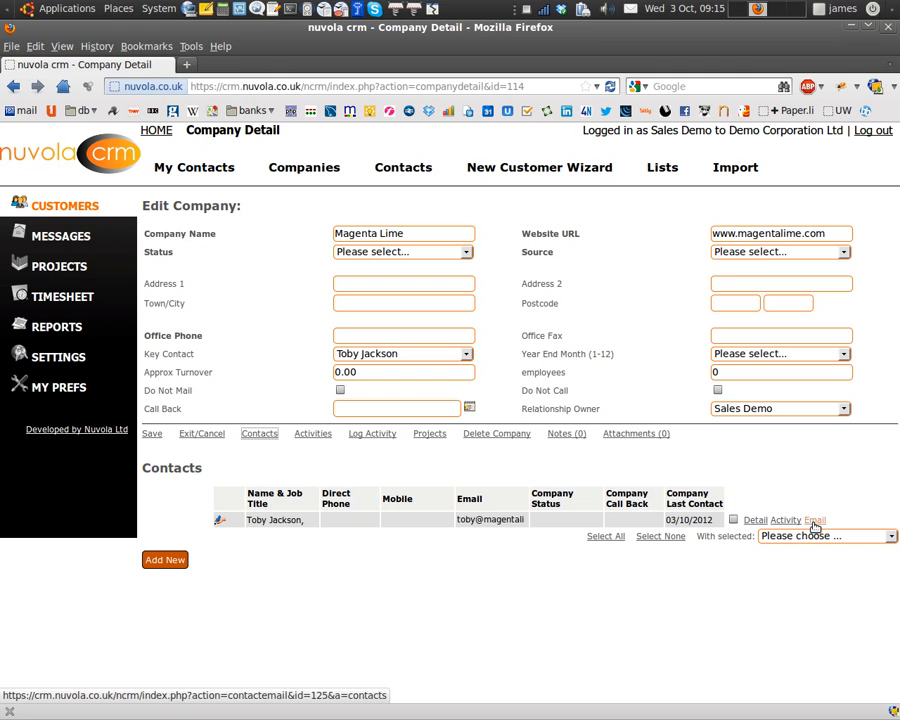
# Open the Active Prospects list and start a new email message to its contacts
pyautogui.click(662, 167)
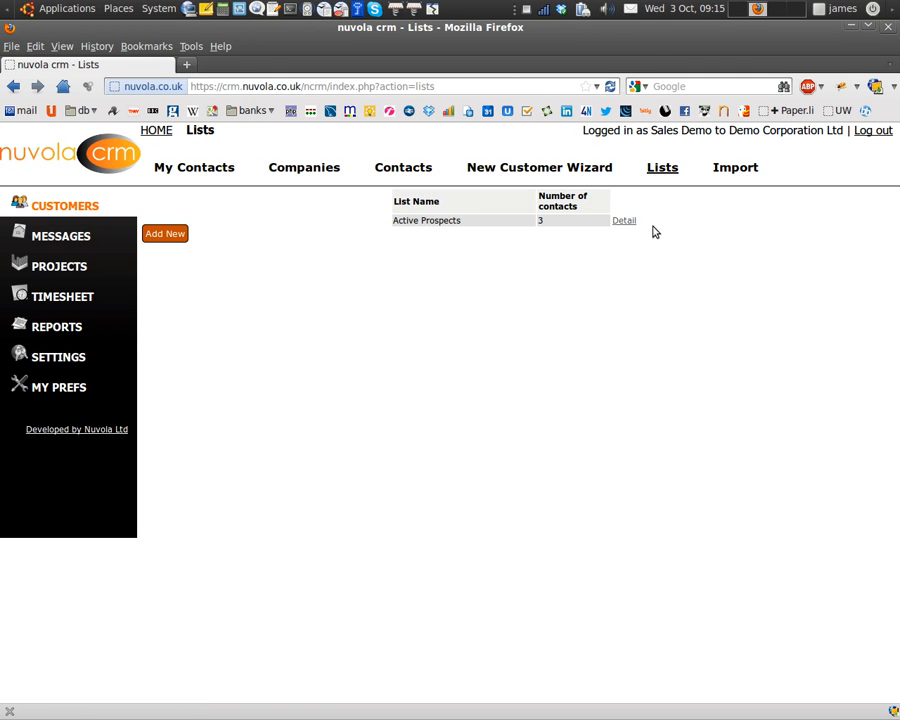
pyautogui.click(624, 222)
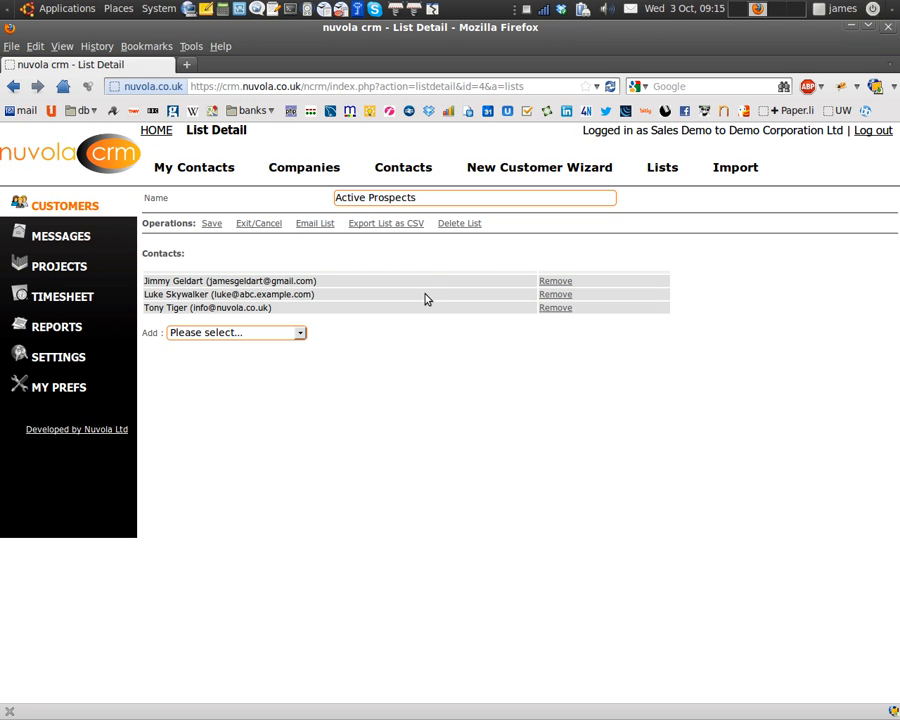
pyautogui.click(314, 226)
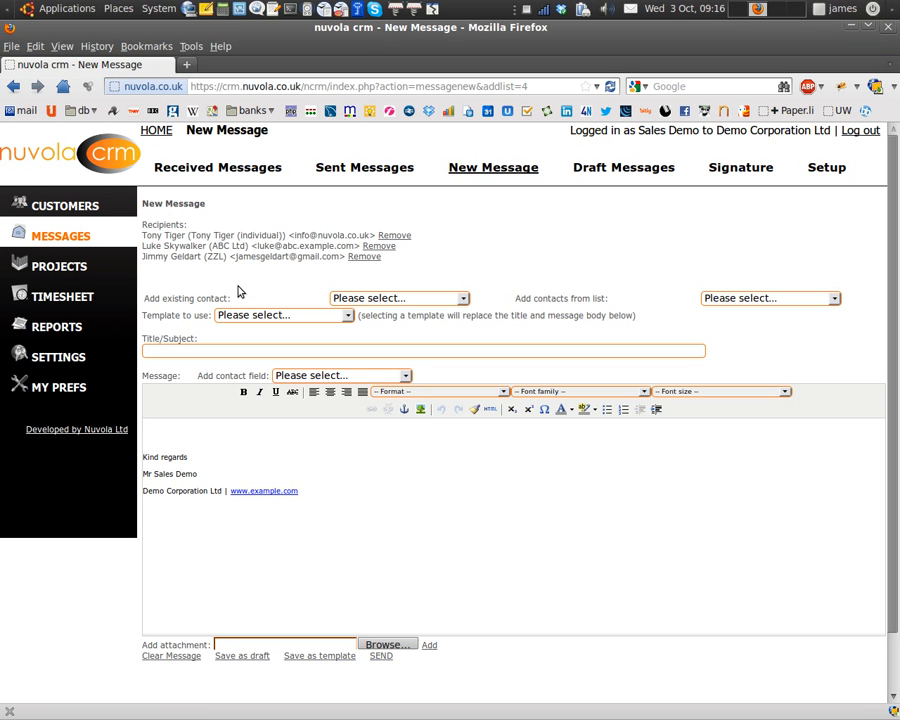
pyautogui.click(443, 302)
pyautogui.click(443, 302)
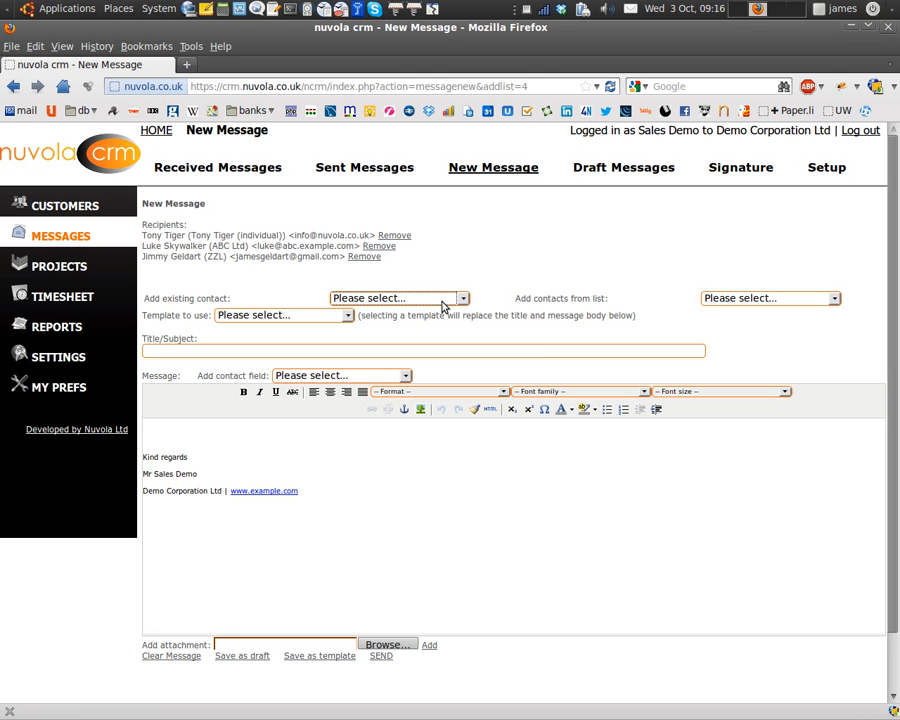
pyautogui.click(753, 300)
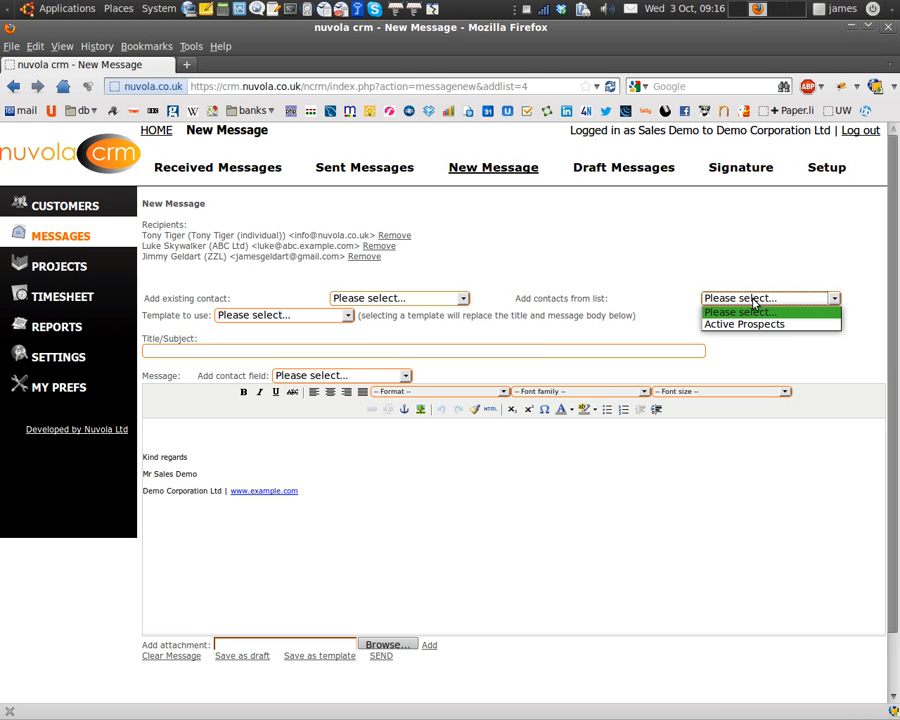
pyautogui.click(753, 300)
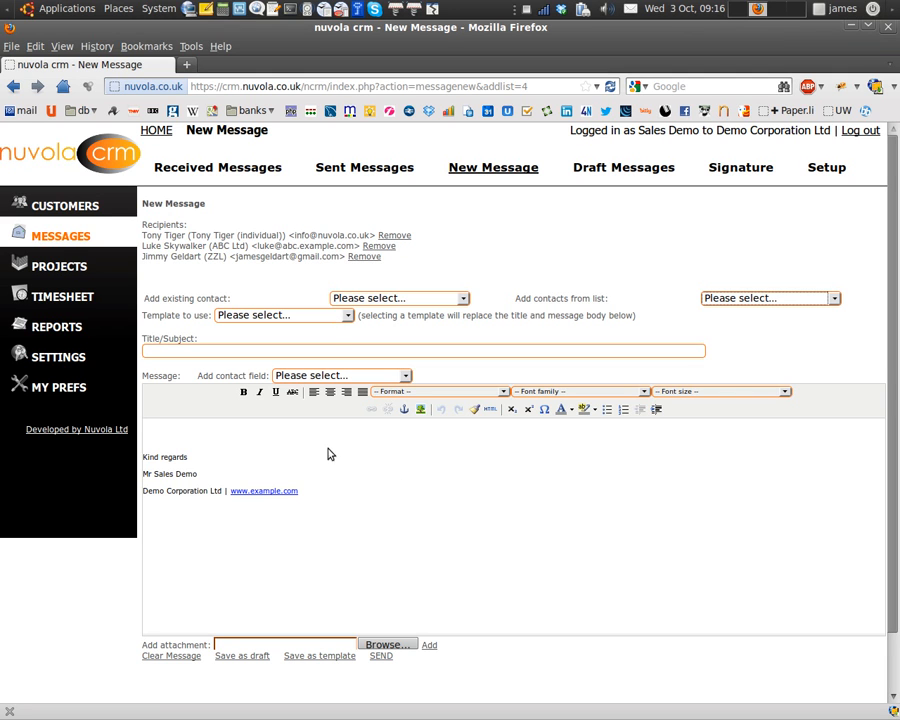
# Apply the "Our latest products" template to the new message
pyautogui.click(348, 316)
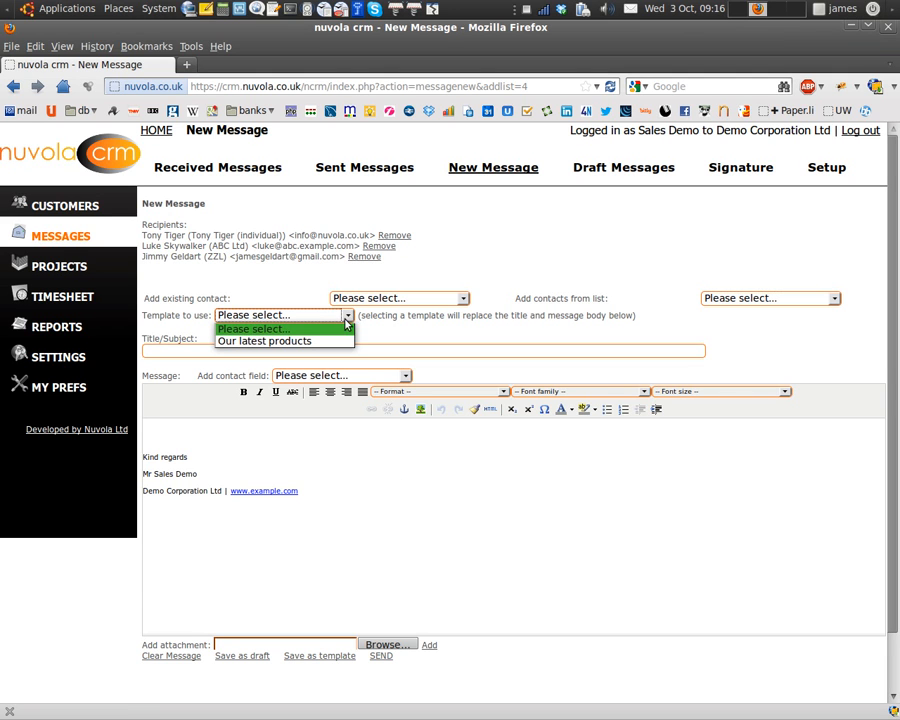
pyautogui.click(315, 343)
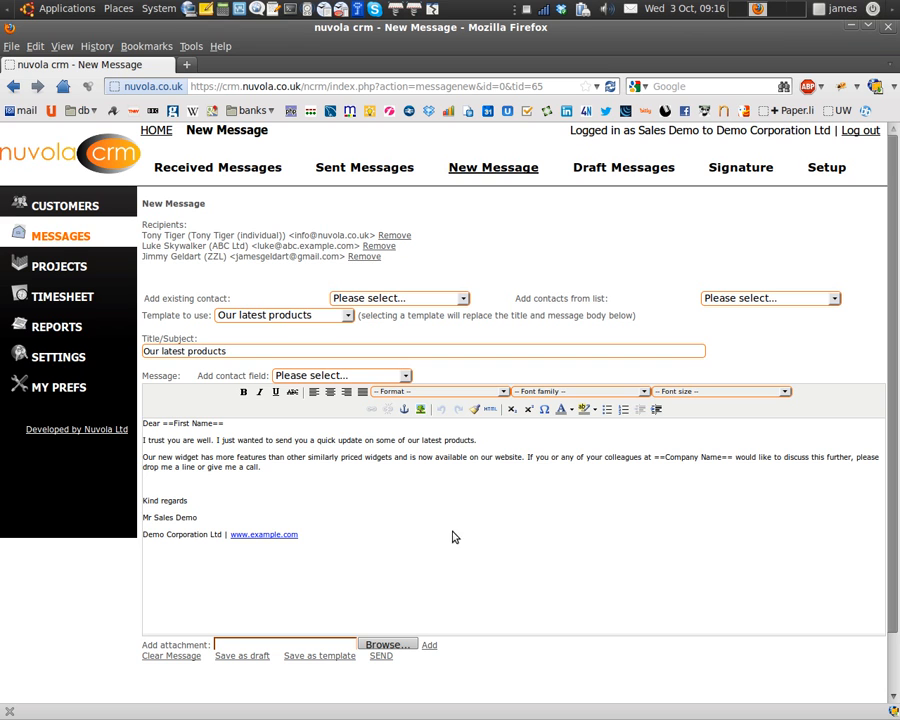
pyautogui.click(316, 377)
pyautogui.click(316, 379)
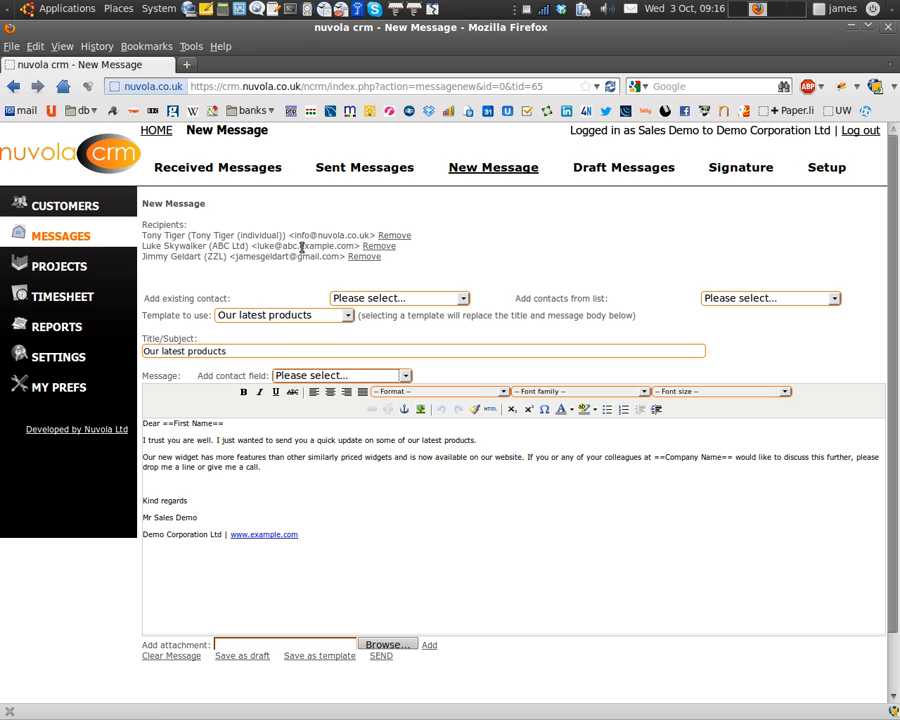
# Remove the individual and ABC Ltd recipients from the message and send it to the remaining ZZL contact
pyautogui.click(393, 237)
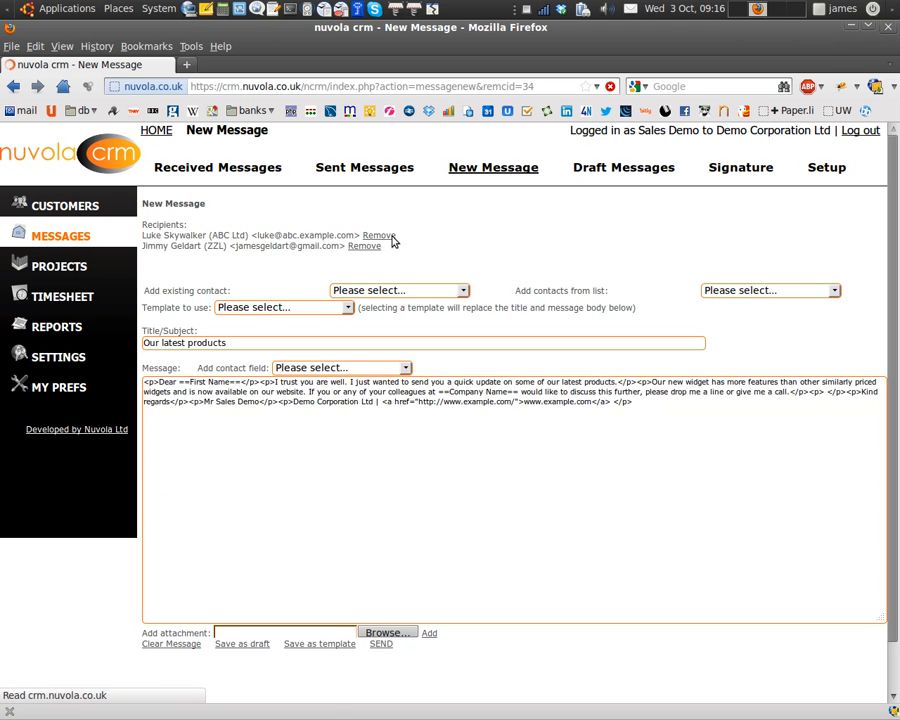
pyautogui.click(386, 237)
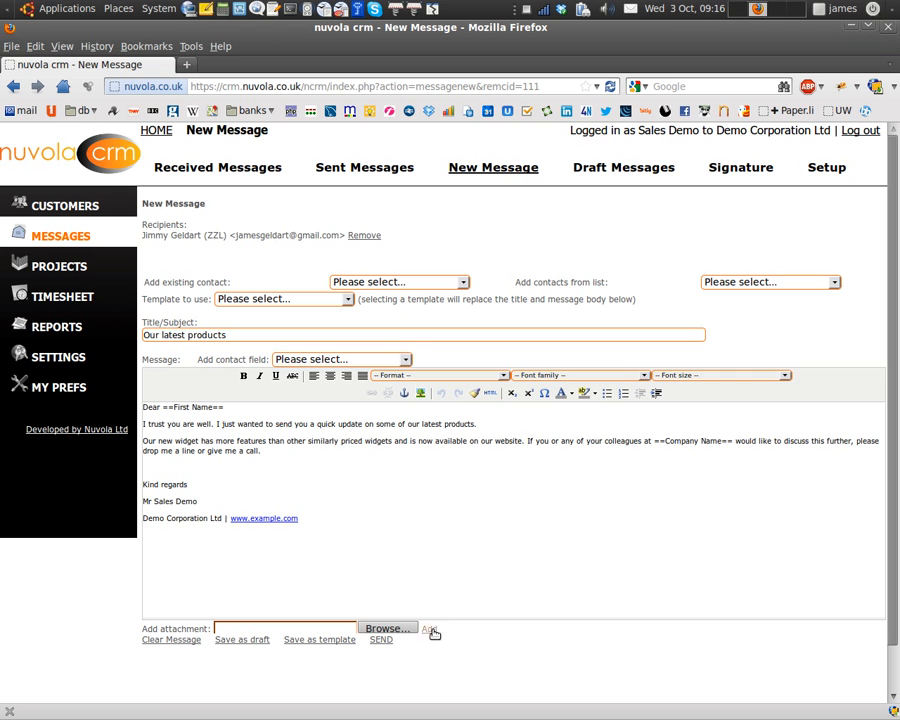
pyautogui.click(383, 640)
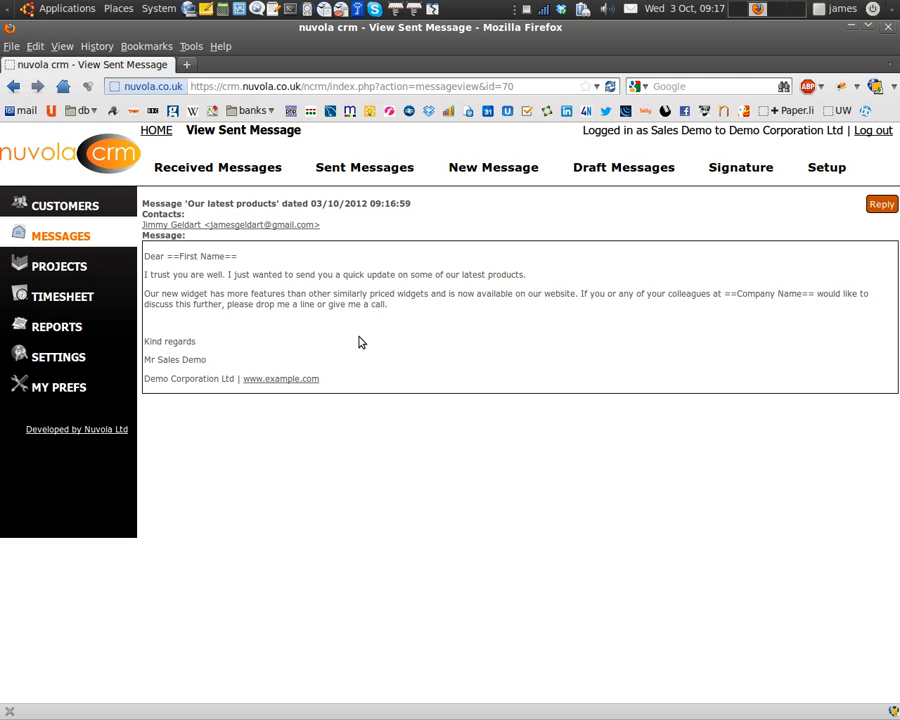
# Switch to Thunderbird and read the delivered "Our latest products" message in the Gmail account's inbox
pyautogui.moveTo(8, 248)
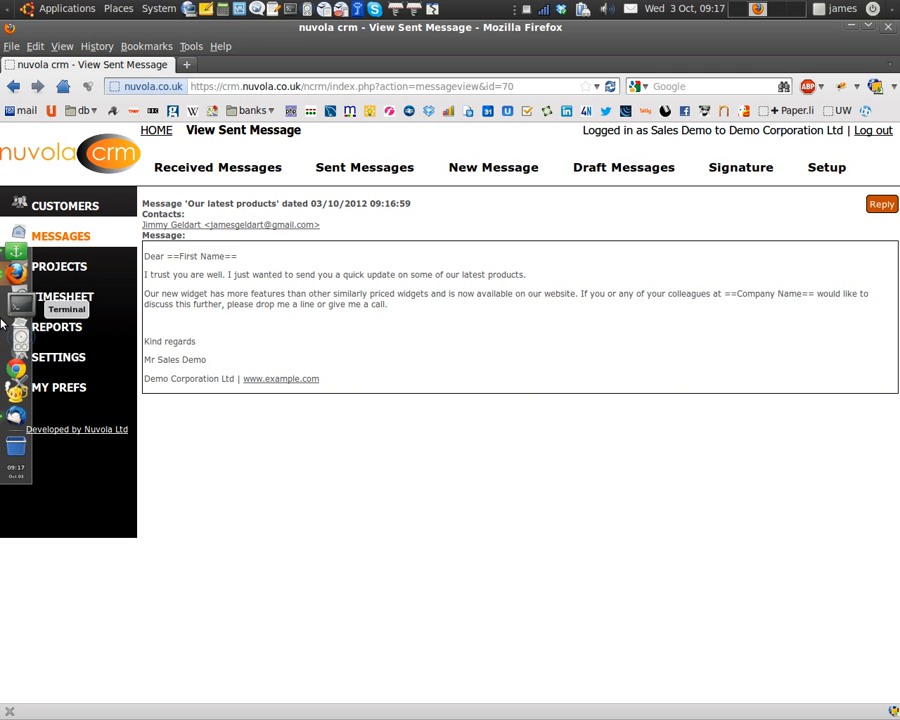
pyautogui.click(16, 406)
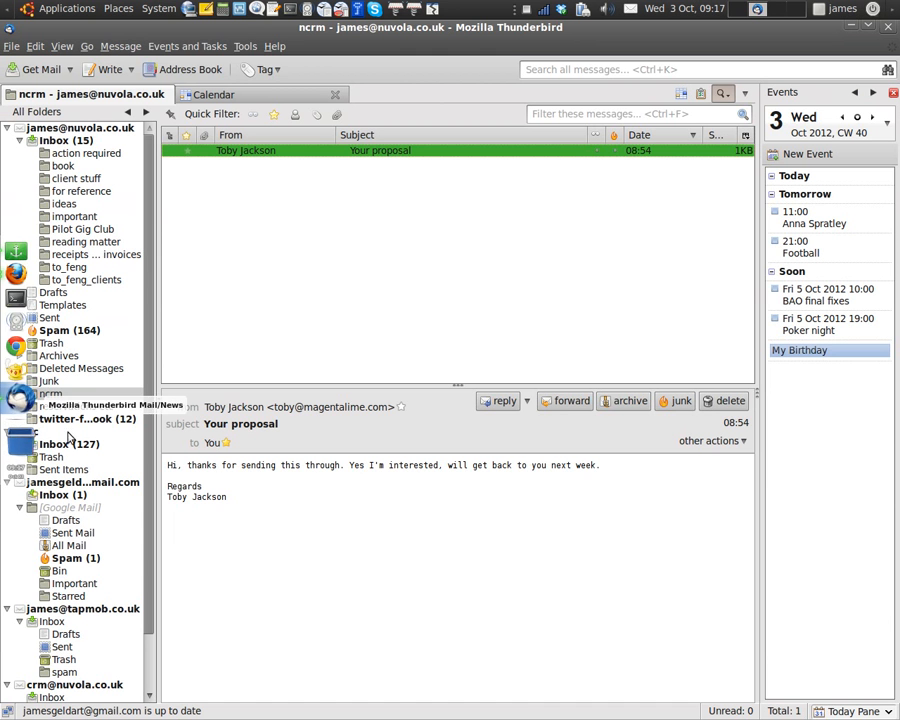
pyautogui.click(52, 495)
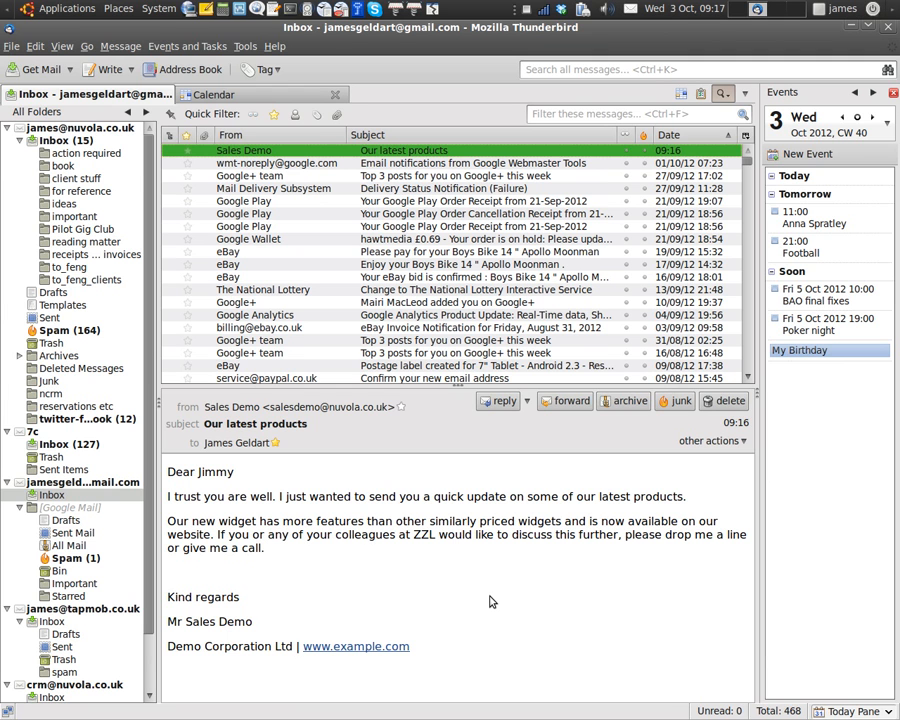
# Switch back to the CRM in Firefox and review the activities recorded for the message's recipient and for the ZZL company
pyautogui.click(20, 283)
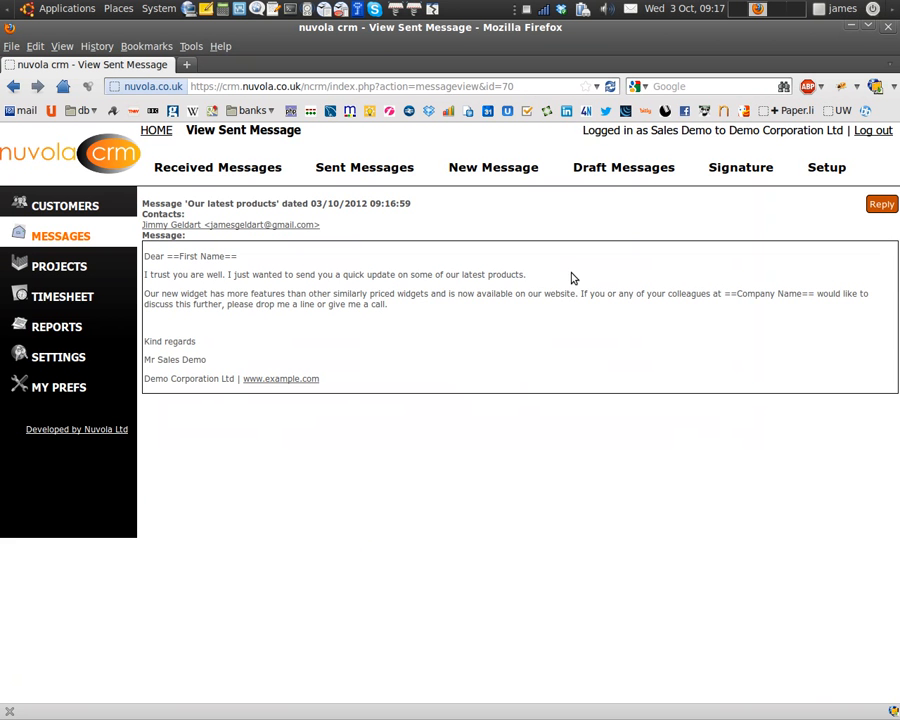
pyautogui.click(258, 226)
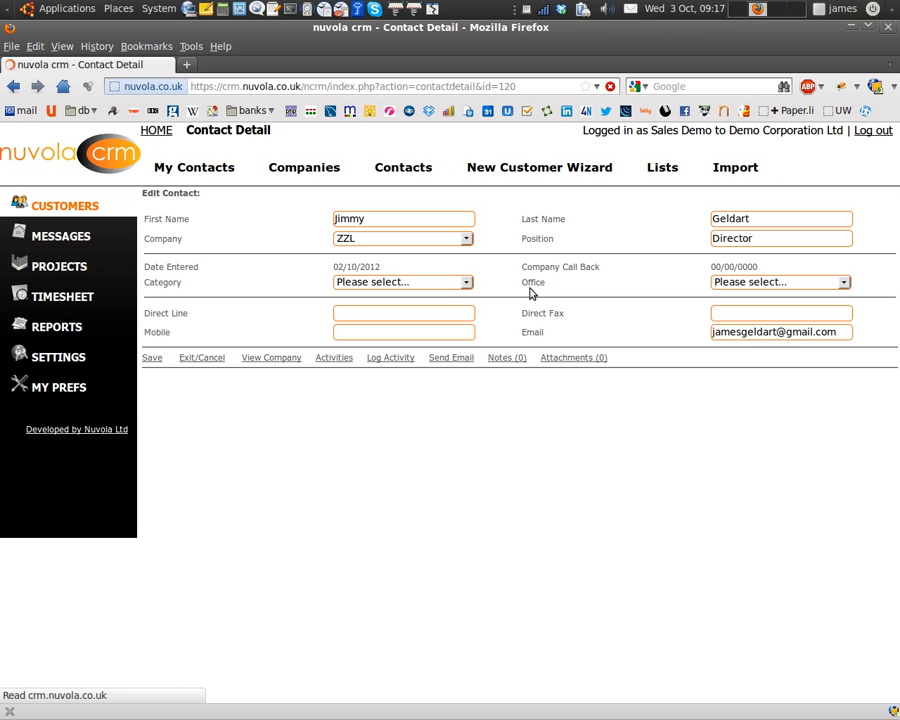
pyautogui.click(345, 358)
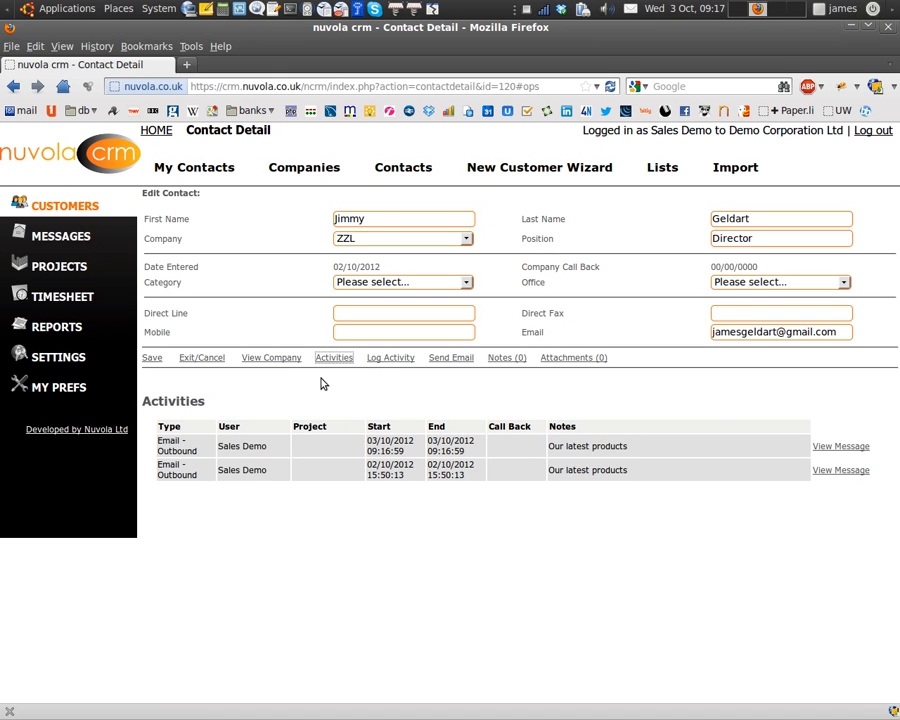
pyautogui.click(281, 362)
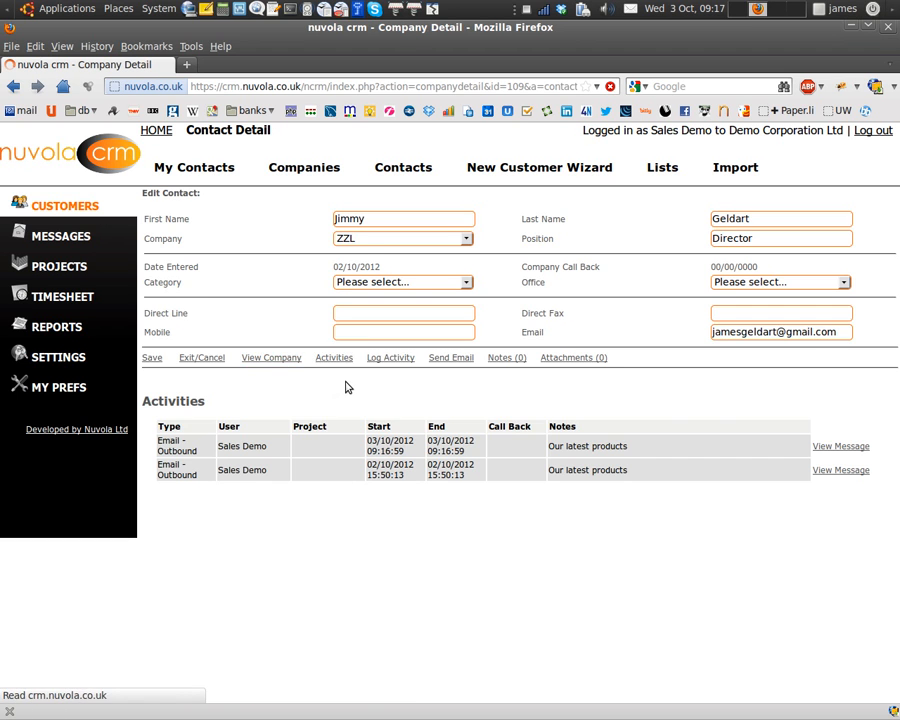
pyautogui.click(314, 434)
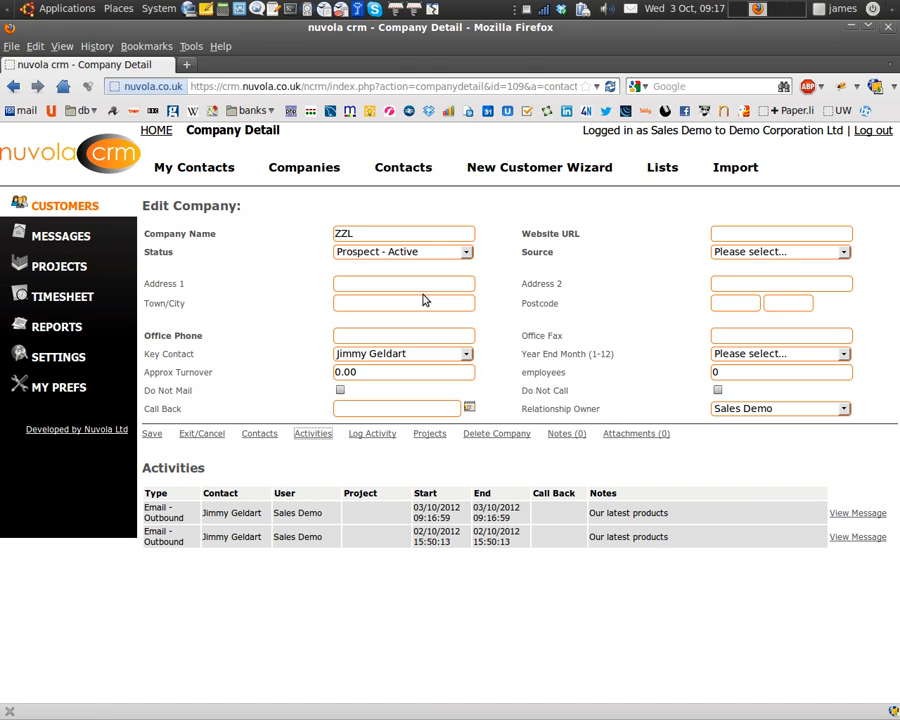
# Look at the signature in a blank new message and open the email signature editing page
pyautogui.click(80, 236)
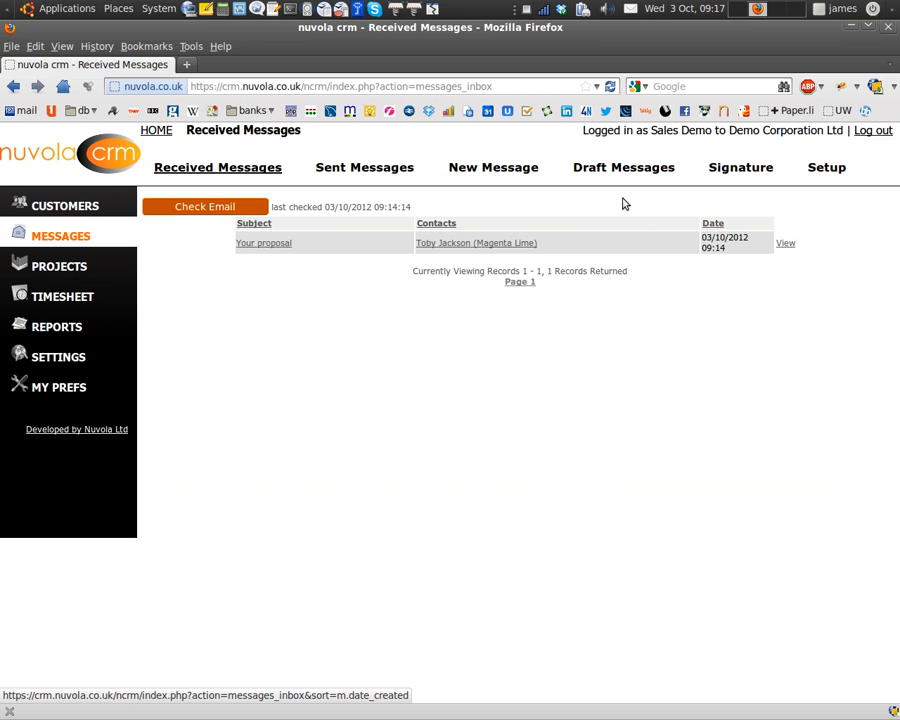
pyautogui.click(478, 167)
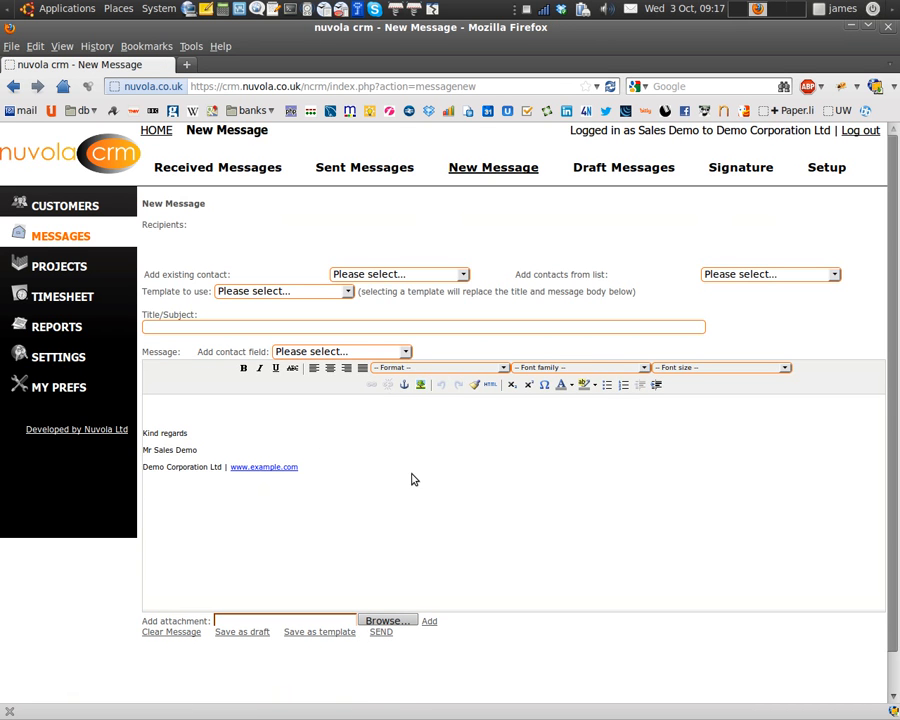
pyautogui.click(744, 169)
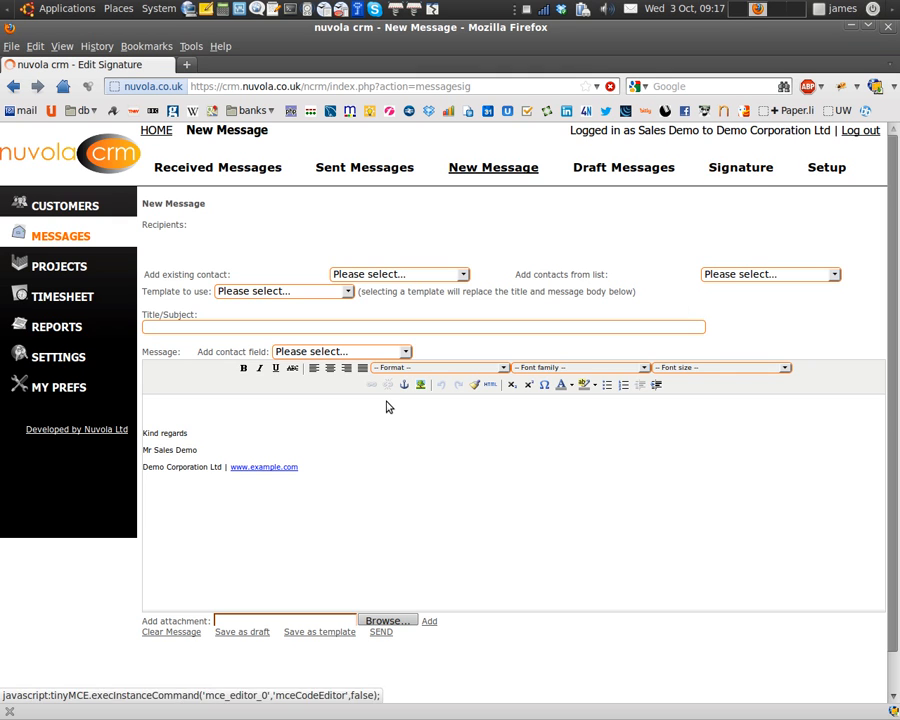